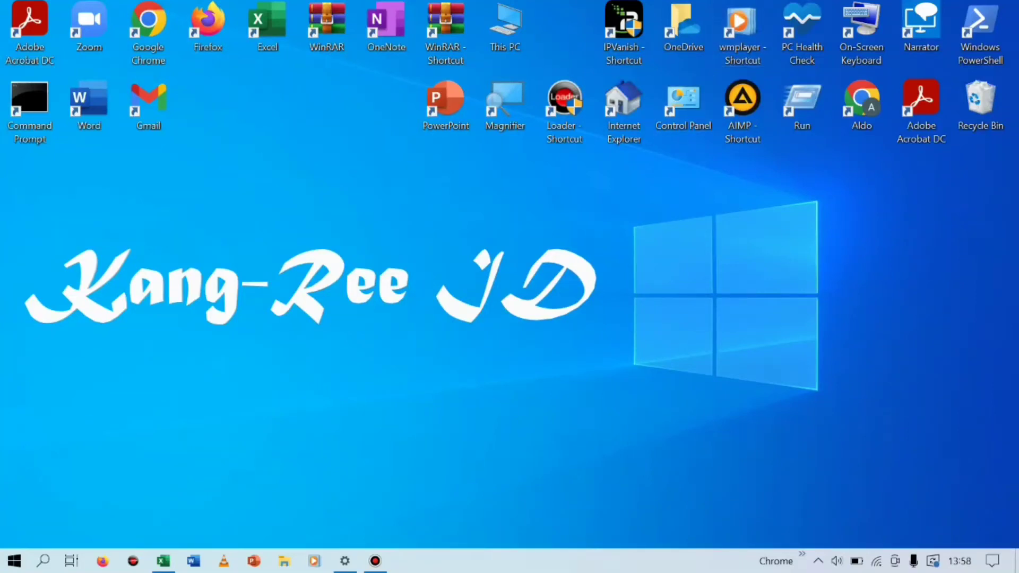
# Move the Gmail desktop shortcut out of the second icon row into the open area below.
pyautogui.press('super+plus')
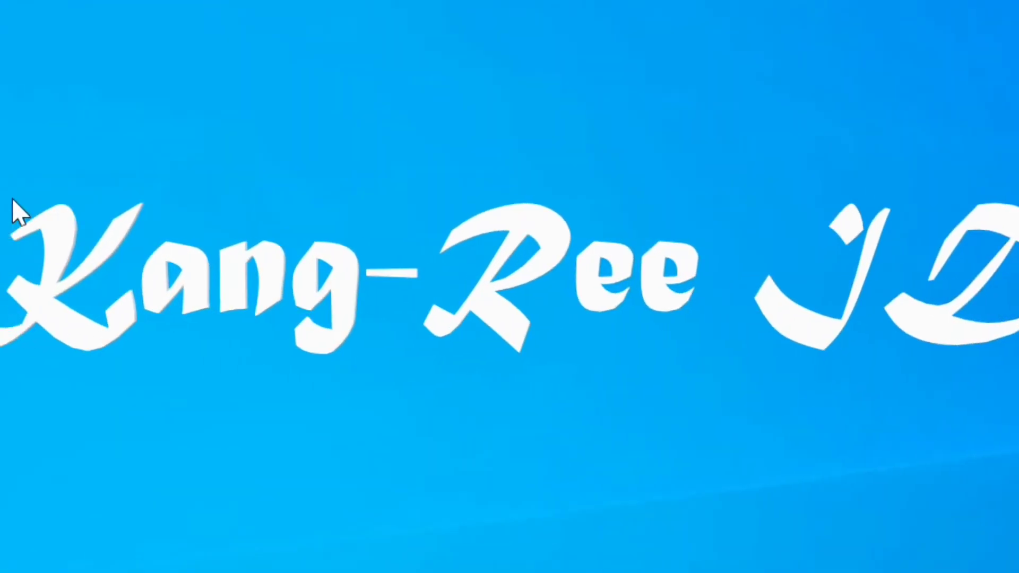
pyautogui.press('super+minus')
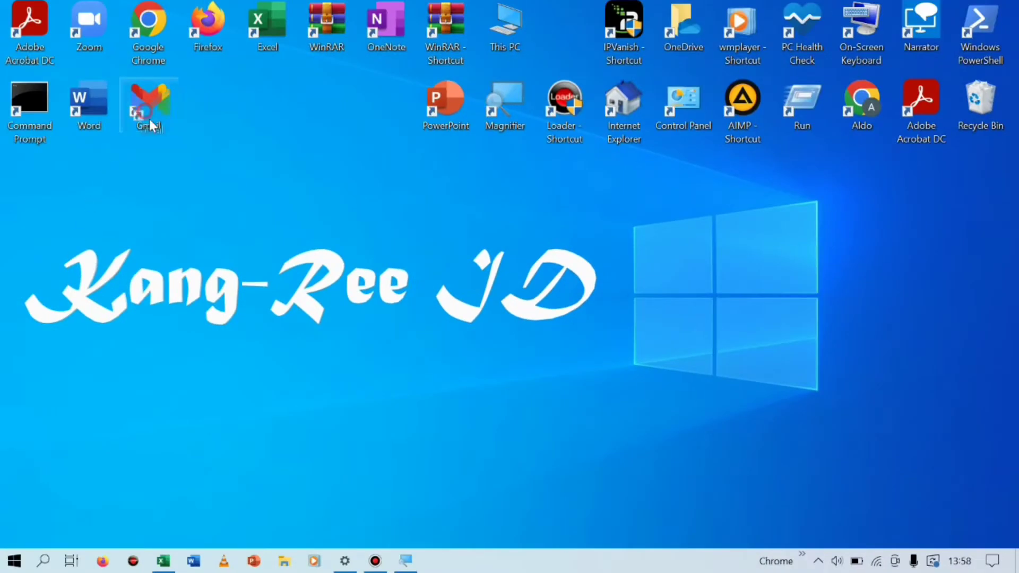
pyautogui.moveTo(150, 115); pyautogui.dragTo(208, 195)
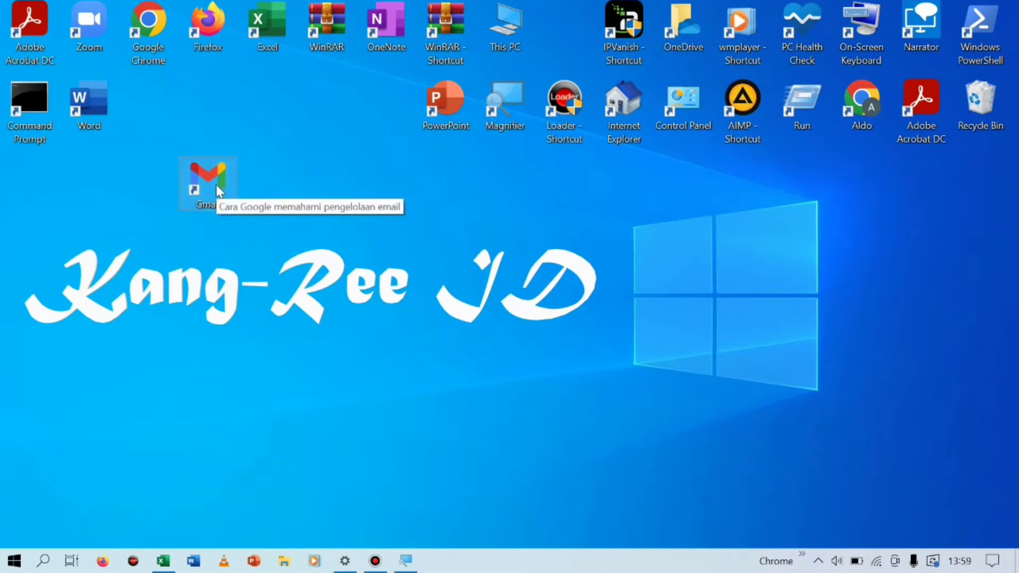
pyautogui.press('super+plus')
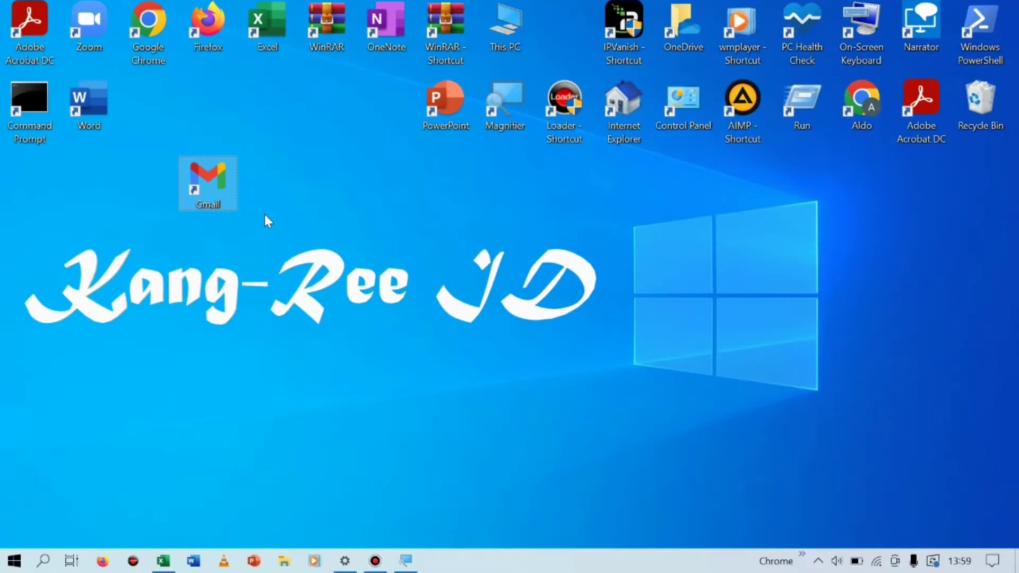
pyautogui.moveTo(236, 201); pyautogui.dragTo(81, 505)
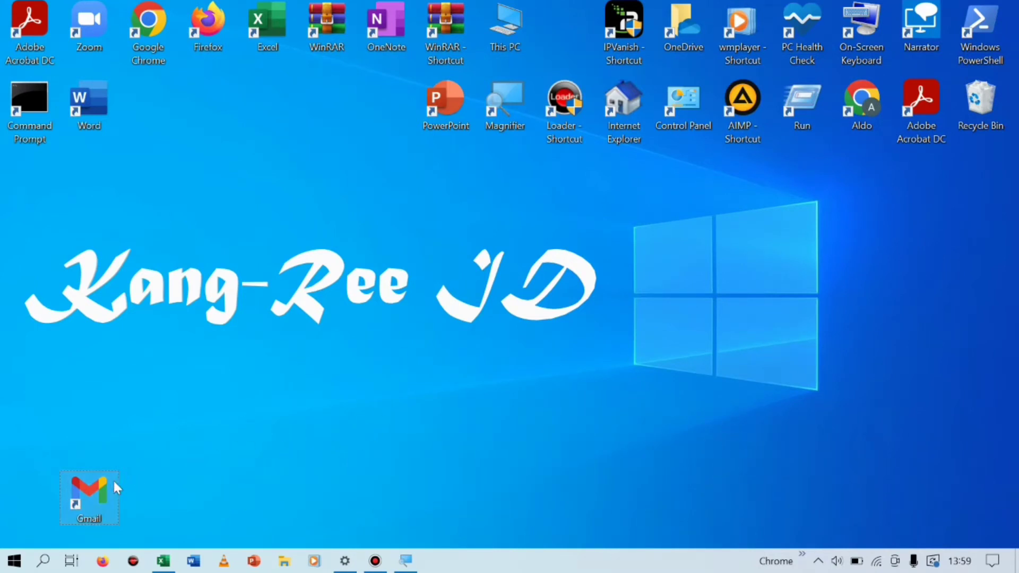
pyautogui.moveTo(112, 482); pyautogui.dragTo(111, 421)
pyautogui.moveTo(249, 128); pyautogui.dragTo(256, 160)
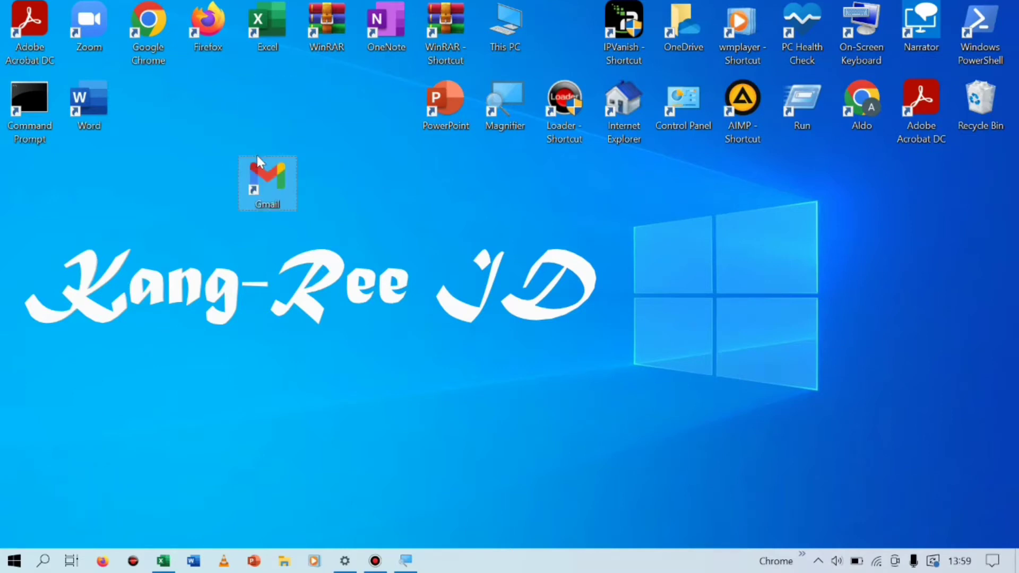
# Open Gmail from its shortcut, close the browser, then delete the old Gmail shortcut.
pyautogui.doubleClick(271, 186)
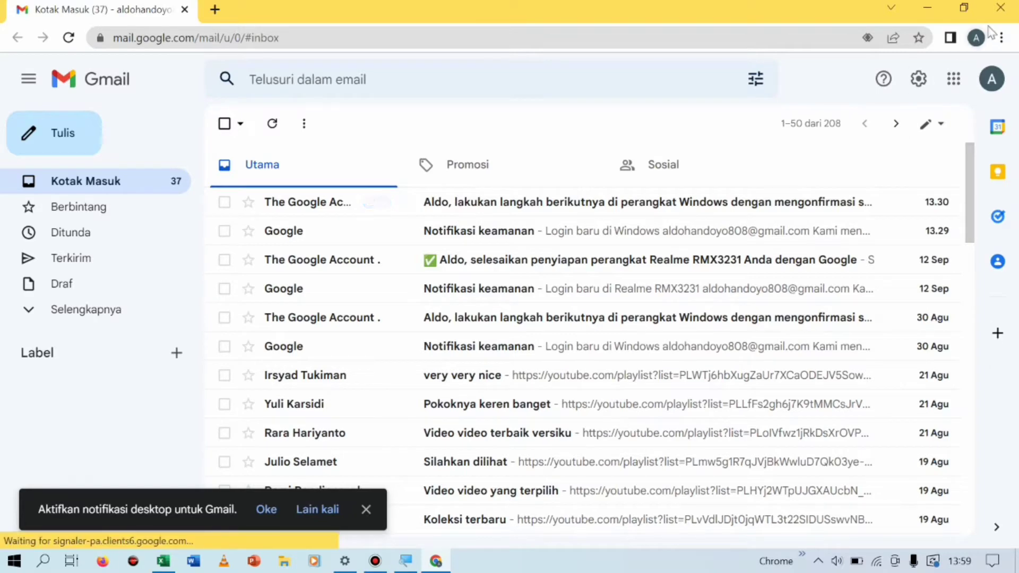
pyautogui.click(1000, 7)
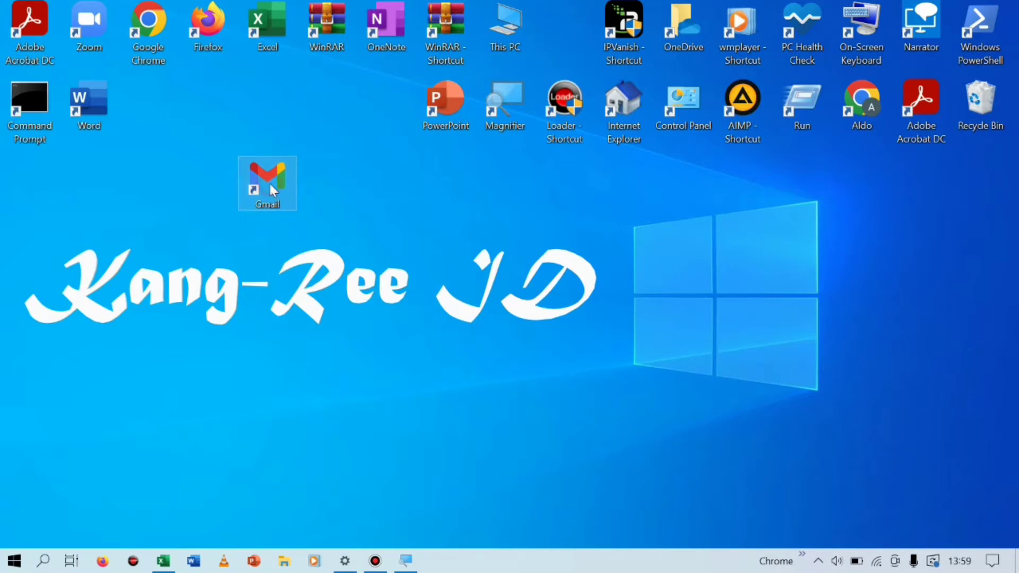
pyautogui.press('Delete')
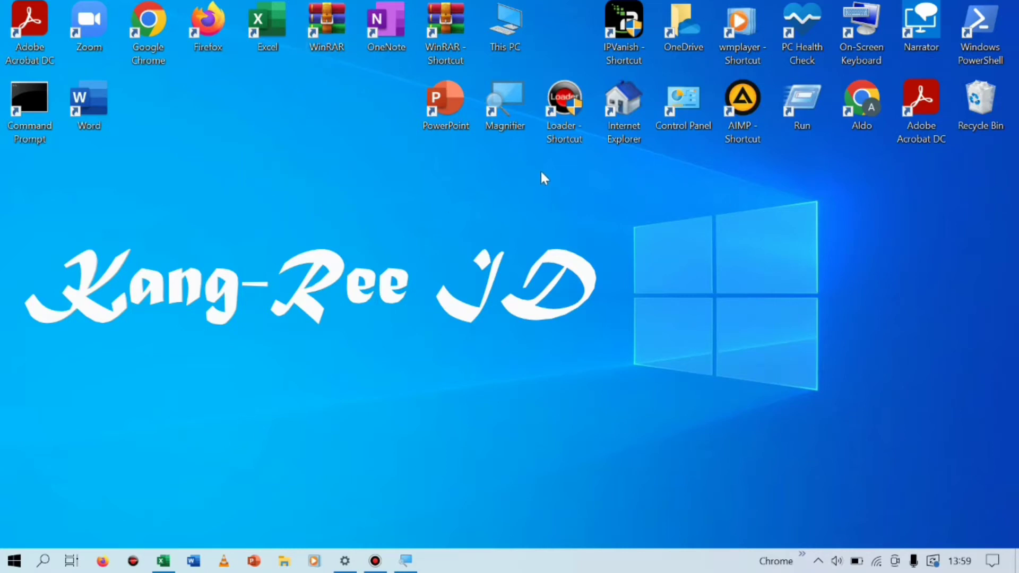
# Launch Chrome and sign out of the Google account from the profile panel.
pyautogui.doubleClick(149, 26)
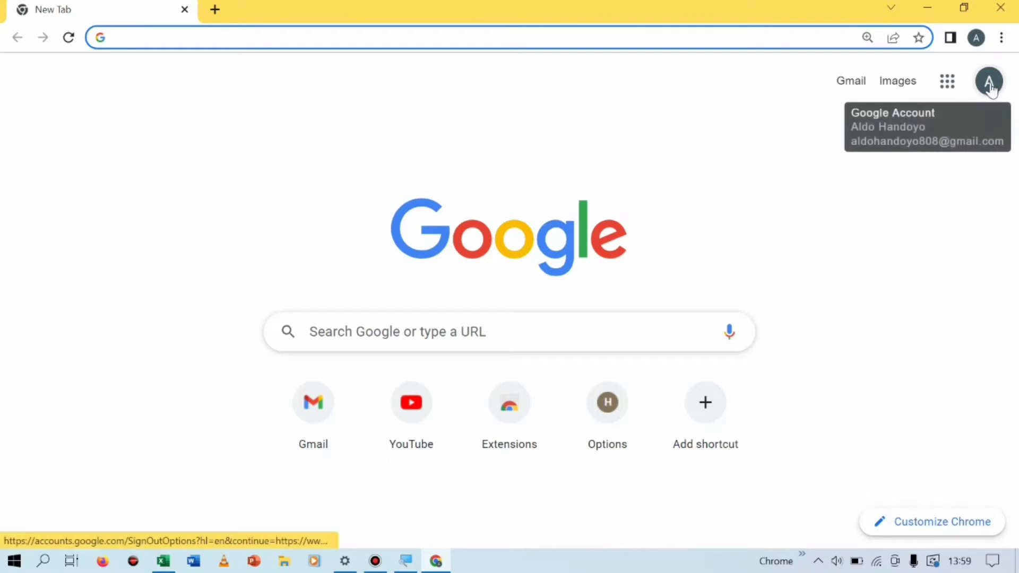
pyautogui.click(989, 83)
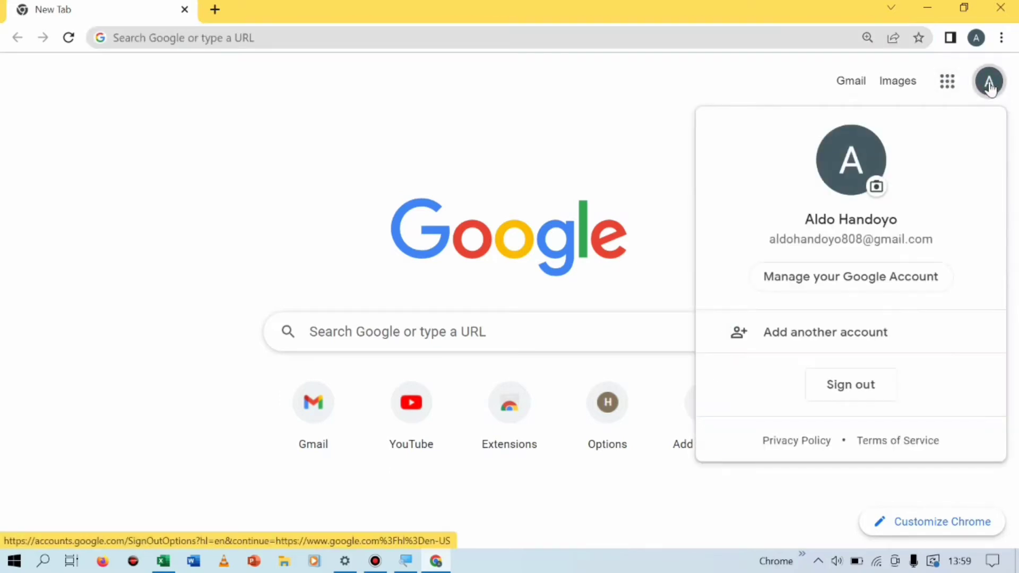
pyautogui.click(844, 386)
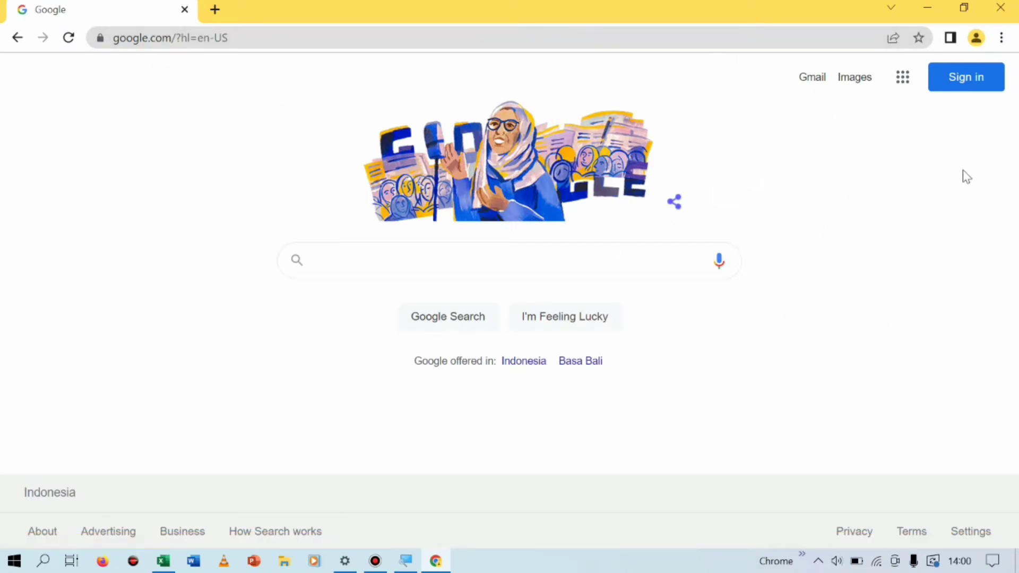
# Sign in with another Google account, entering its e-mail address and pasting the password.
pyautogui.click(960, 88)
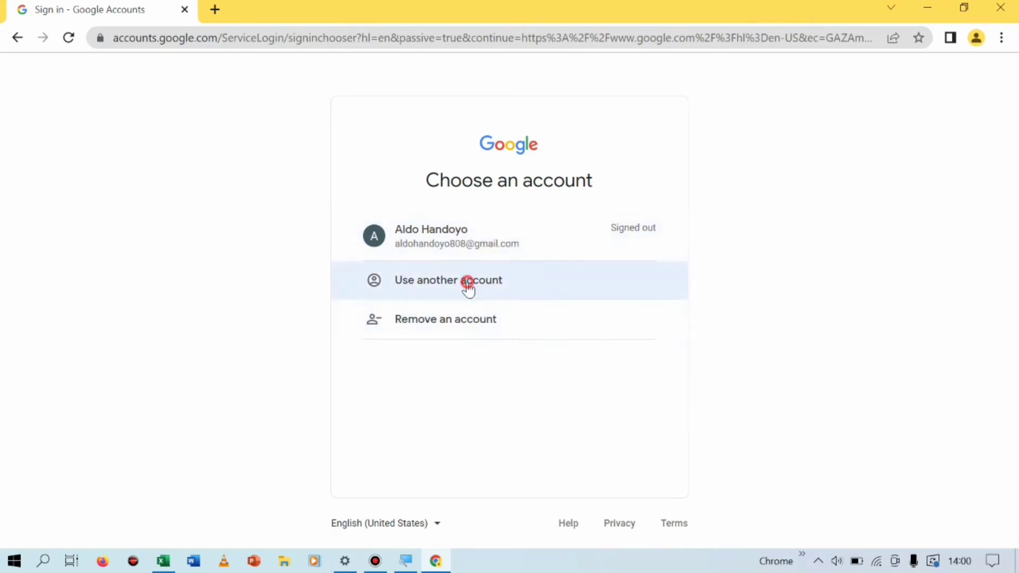
pyautogui.click(467, 282)
pyautogui.write('a')
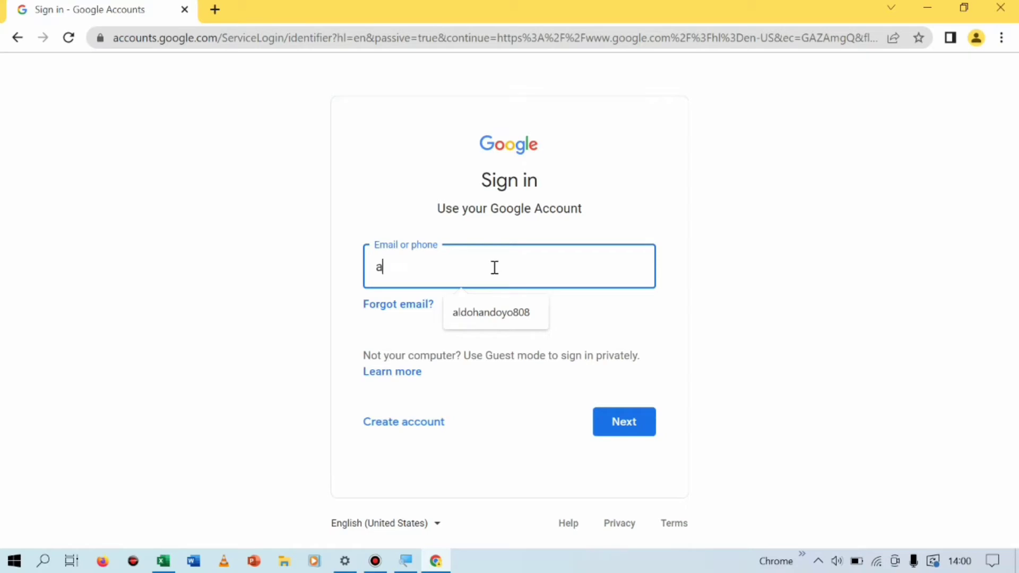
pyautogui.click(488, 312)
pyautogui.write('@gmail.com')
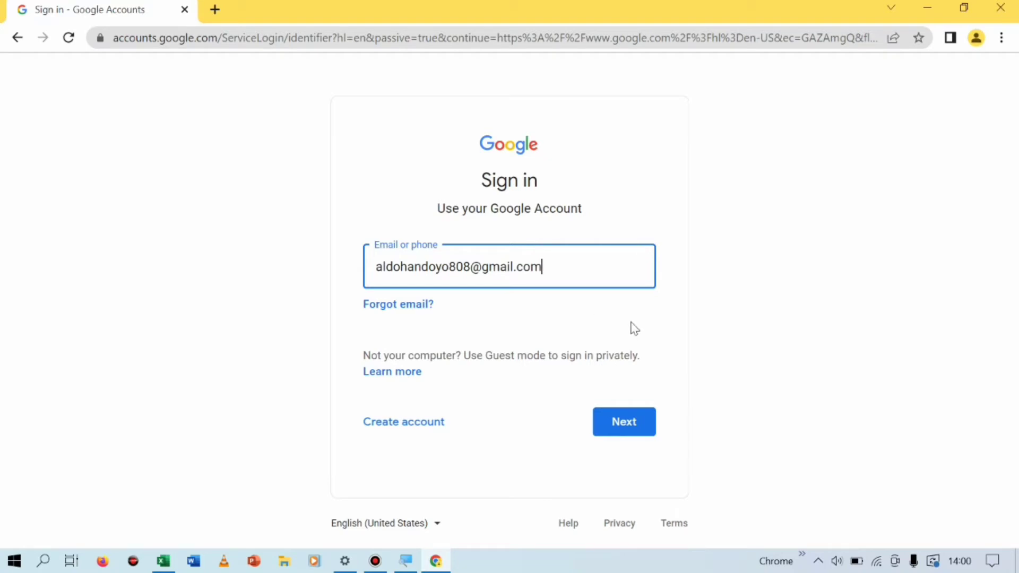
pyautogui.click(647, 425)
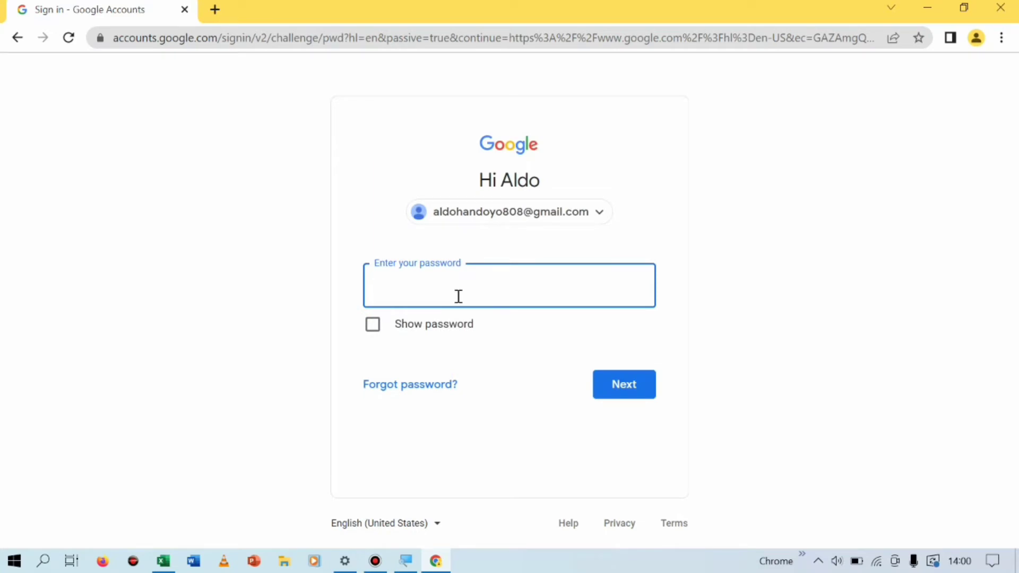
pyautogui.hotkey('ctrl', 'v')
# Finish signing in, decline the settings reminder, and open Gmail from the Google apps grid.
pyautogui.click(620, 382)
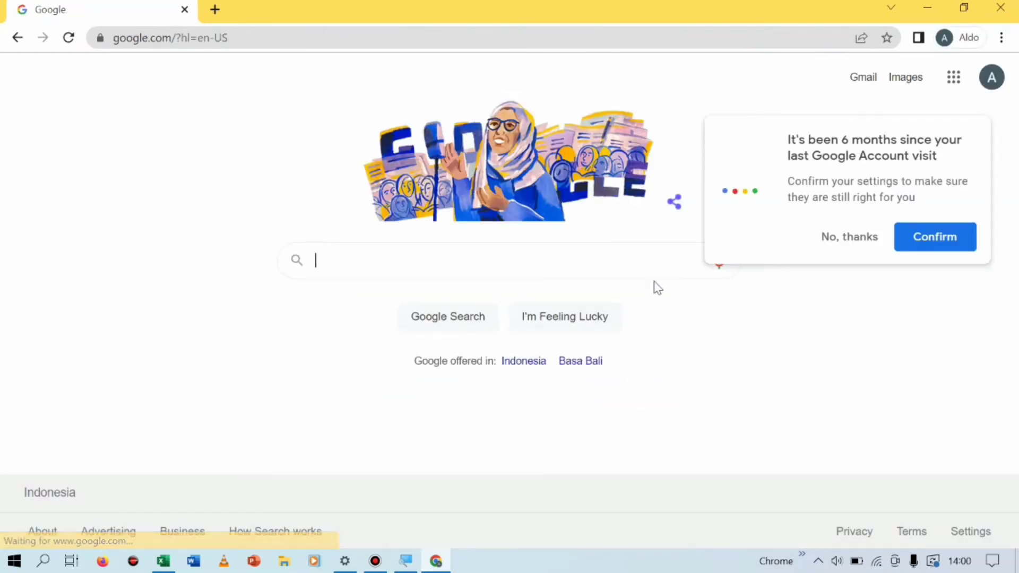
pyautogui.click(846, 238)
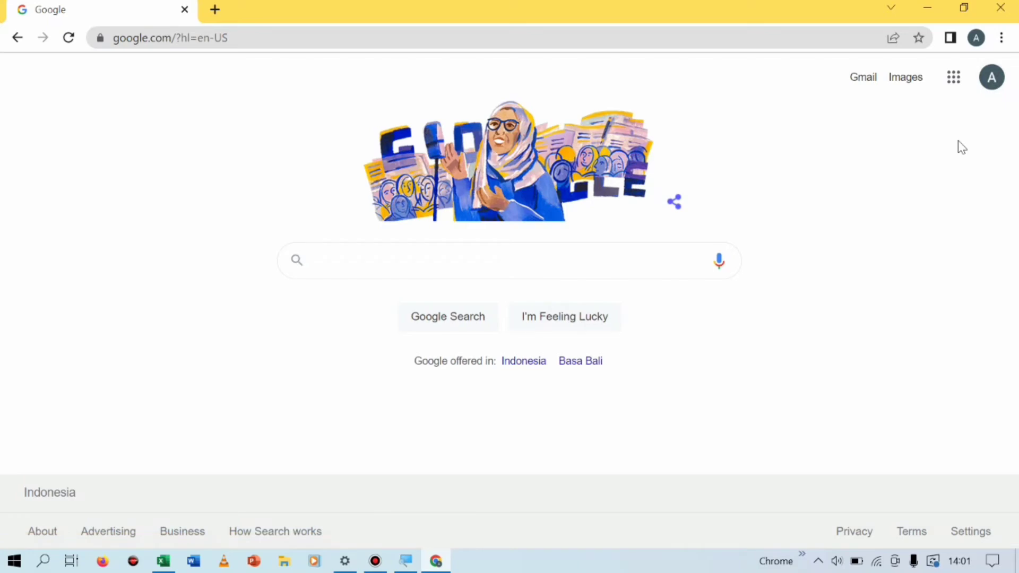
pyautogui.click(955, 79)
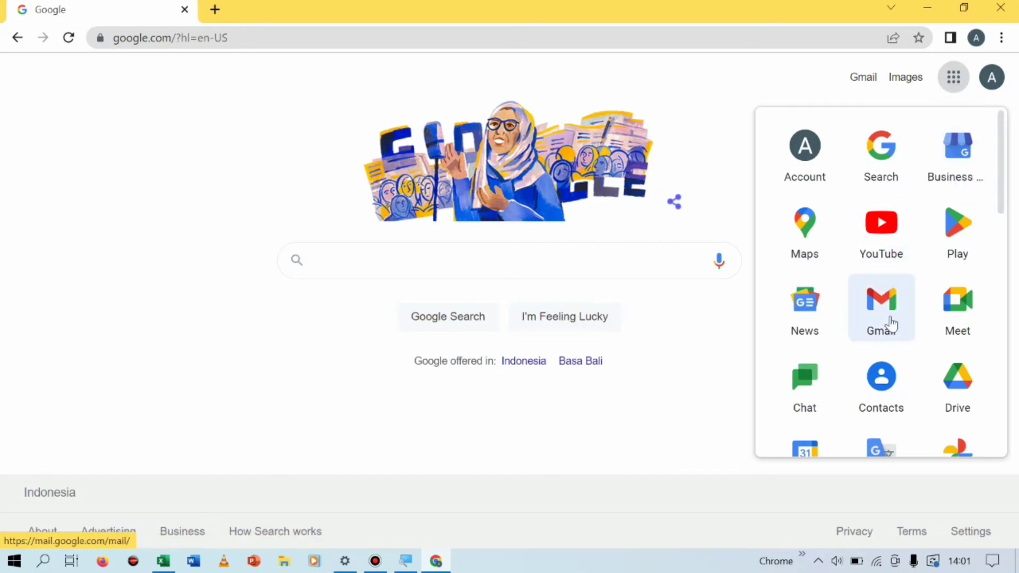
pyautogui.click(895, 315)
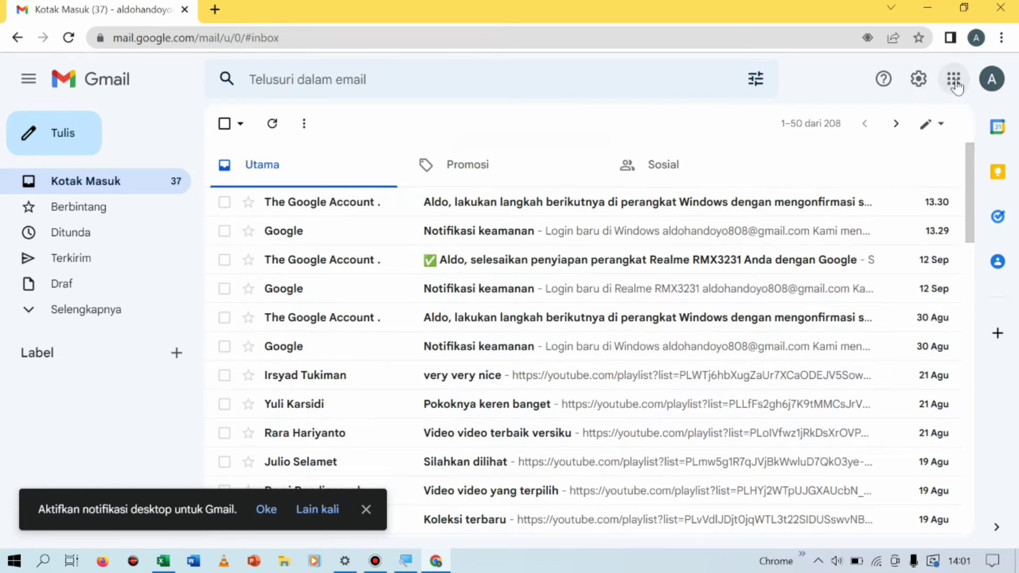
# Create a Gmail desktop shortcut named 'Email Saya' via More tools > Create shortcut.
pyautogui.click(1001, 38)
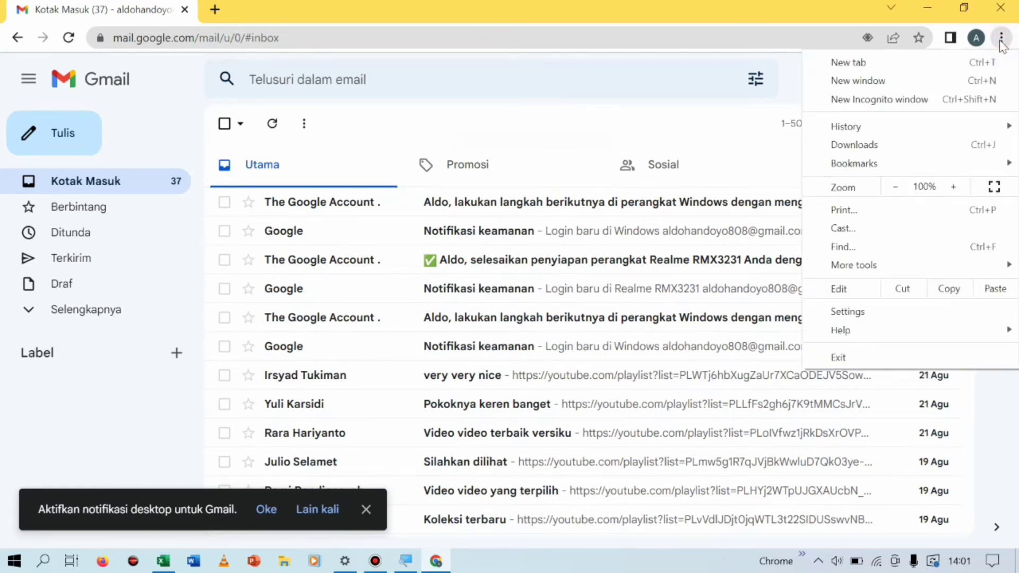
pyautogui.moveTo(853, 265)
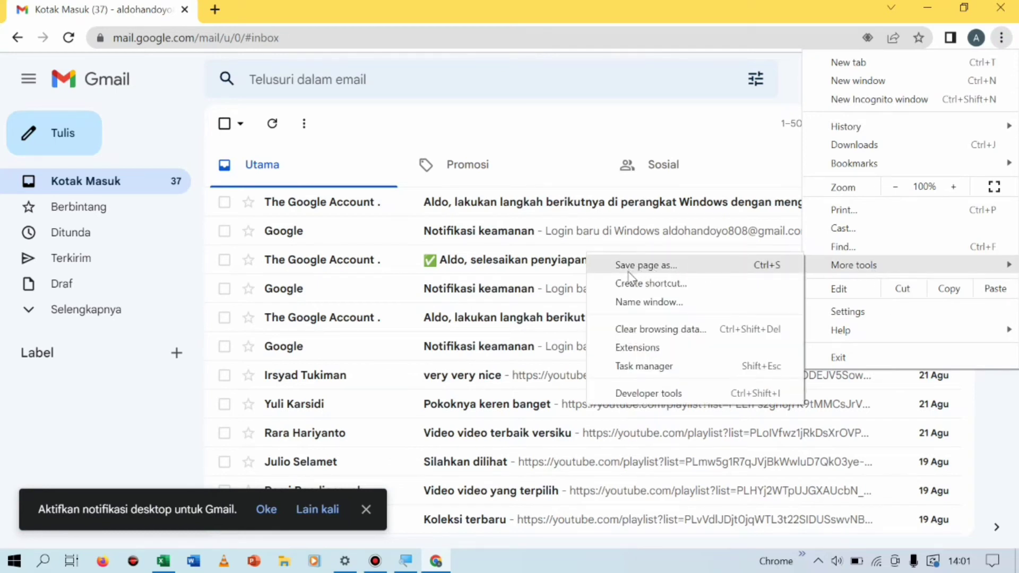
pyautogui.click(652, 284)
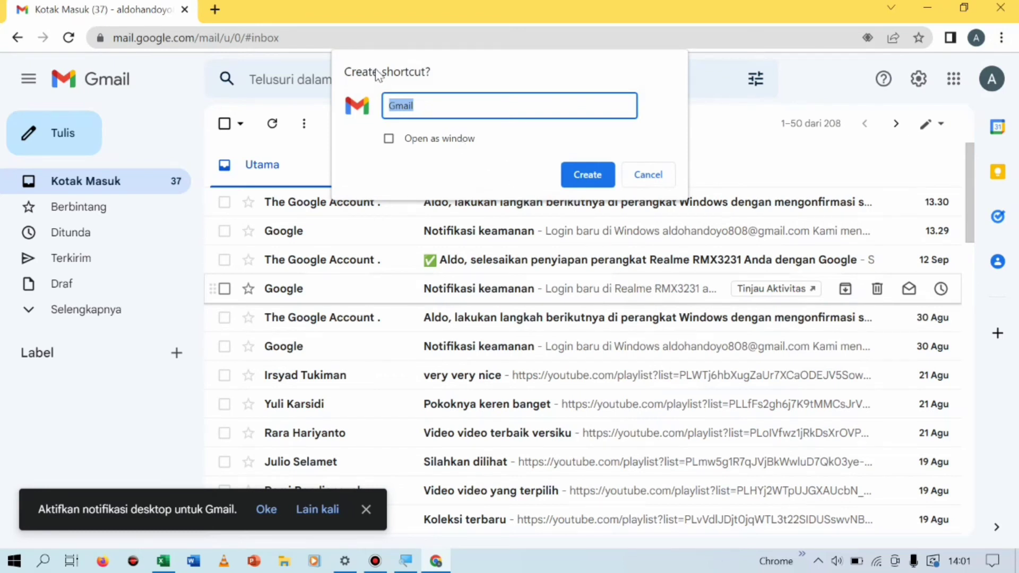
pyautogui.click(416, 104)
pyautogui.press('BackSpace')
pyautogui.write('E')
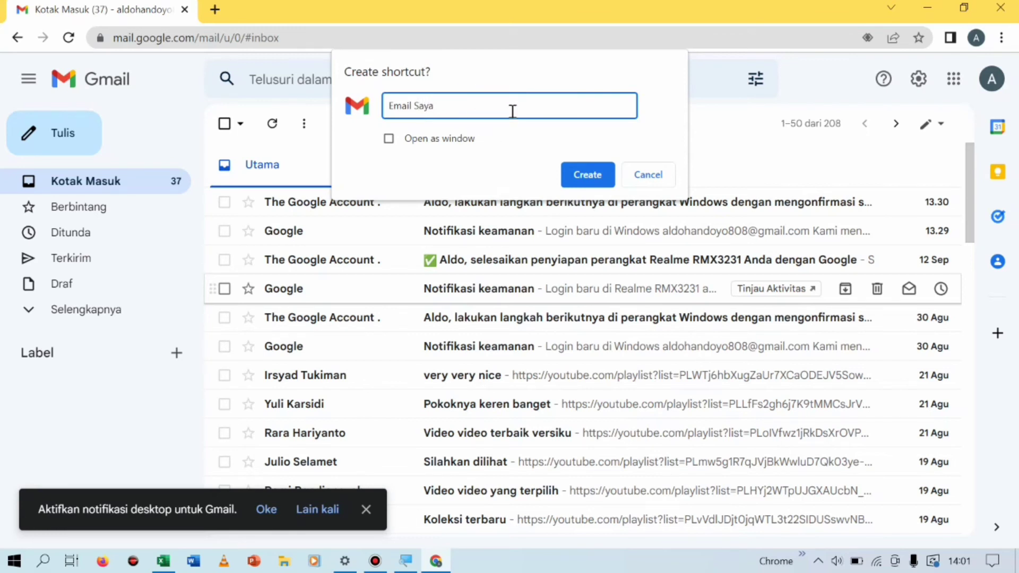
pyautogui.click(582, 172)
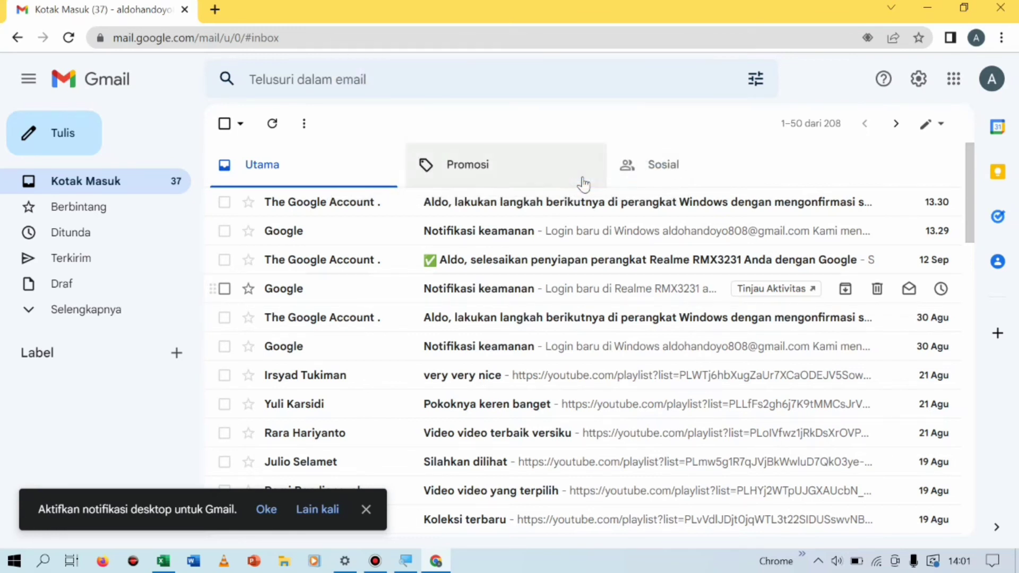
# Close Chrome, test the Email Saya shortcut by opening Gmail, and place it beside Word.
pyautogui.click(1000, 8)
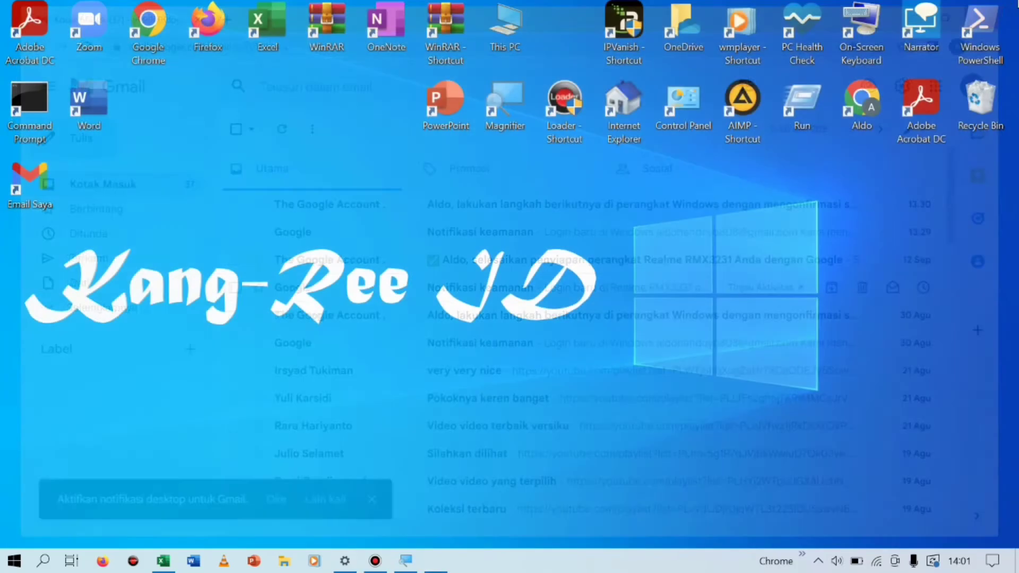
pyautogui.moveTo(42, 197)
pyautogui.mouseDown()
pyautogui.moveTo(157, 182)
pyautogui.moveTo(212, 190)
pyautogui.mouseUp()
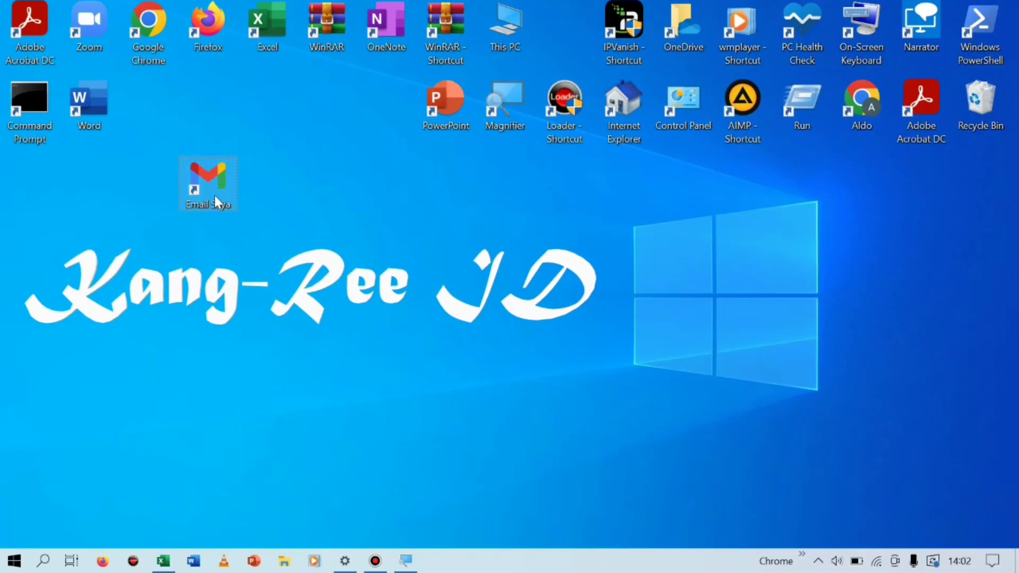
pyautogui.doubleClick(211, 195)
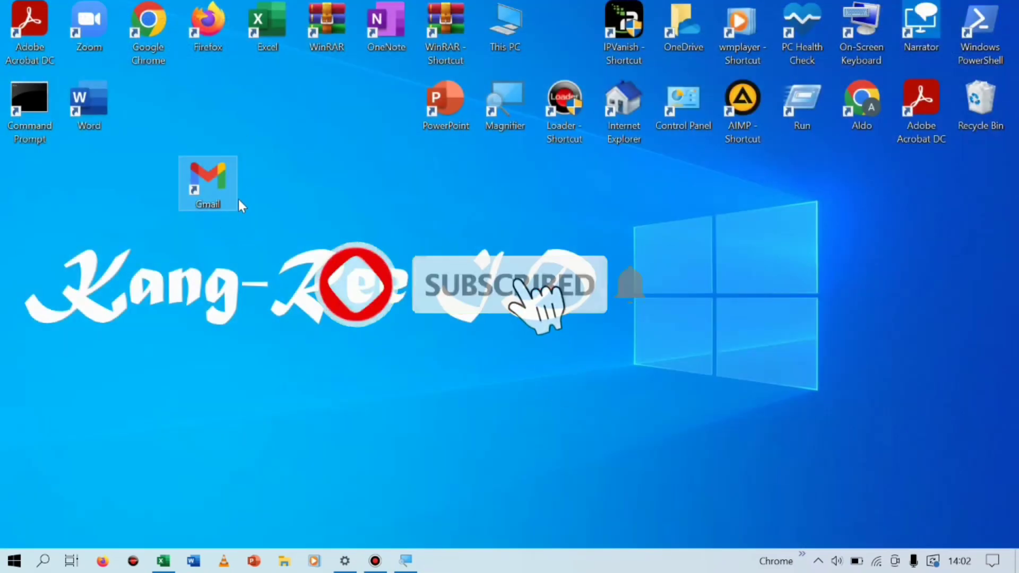
pyautogui.moveTo(236, 201); pyautogui.dragTo(62, 507)
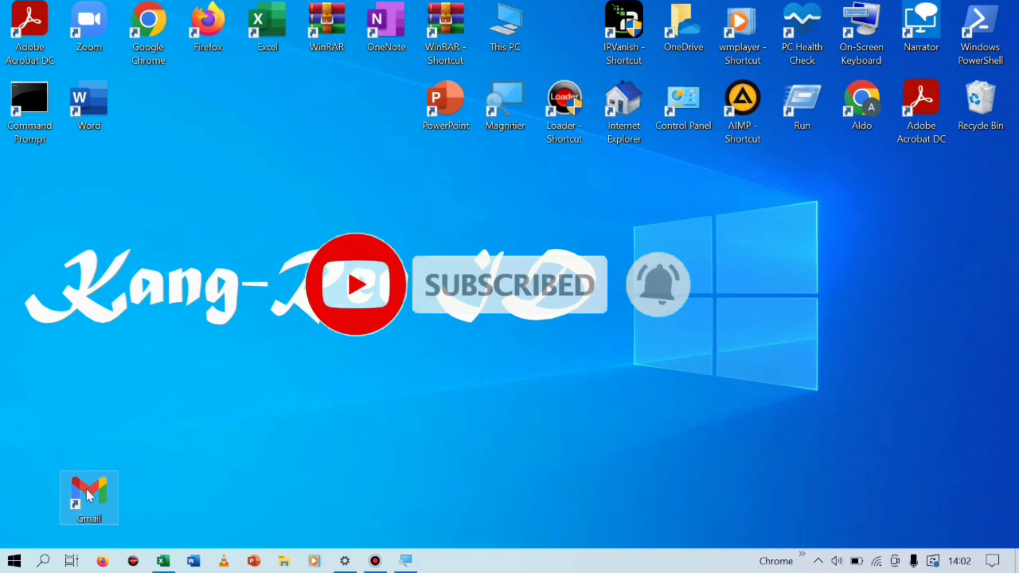
pyautogui.moveTo(87, 491); pyautogui.dragTo(170, 91)
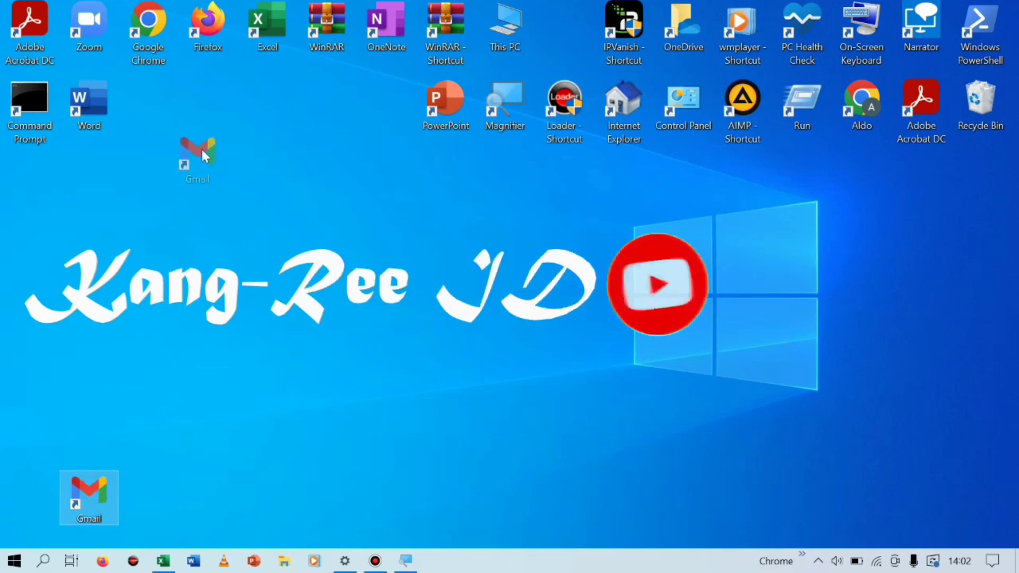